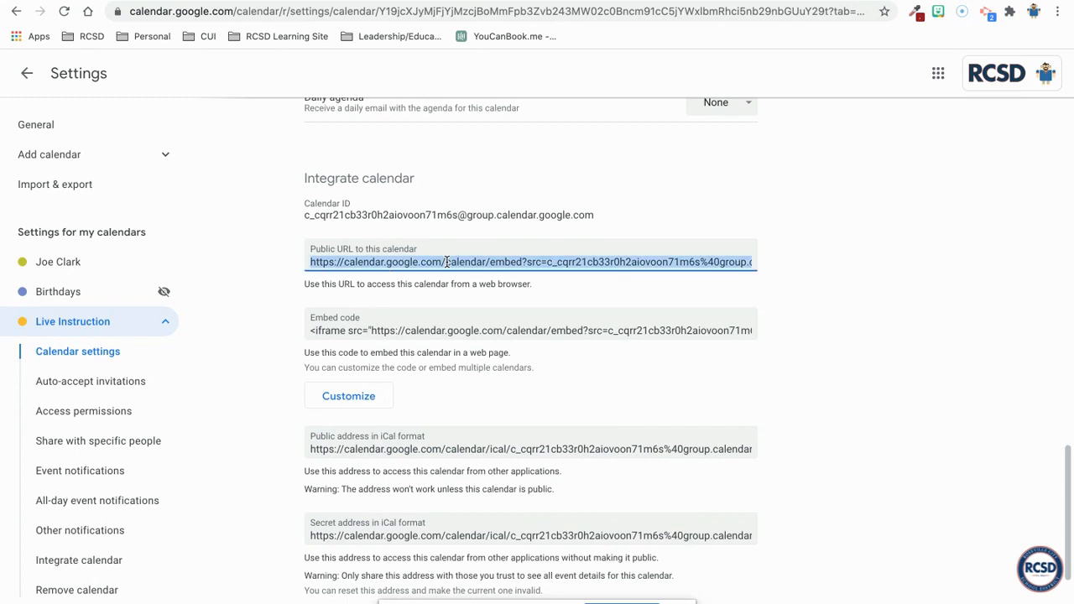
# - Copy the public URL of the Live Instruction calendar and open the bookshelf in Otus
pyautogui.rightClick(446, 262)
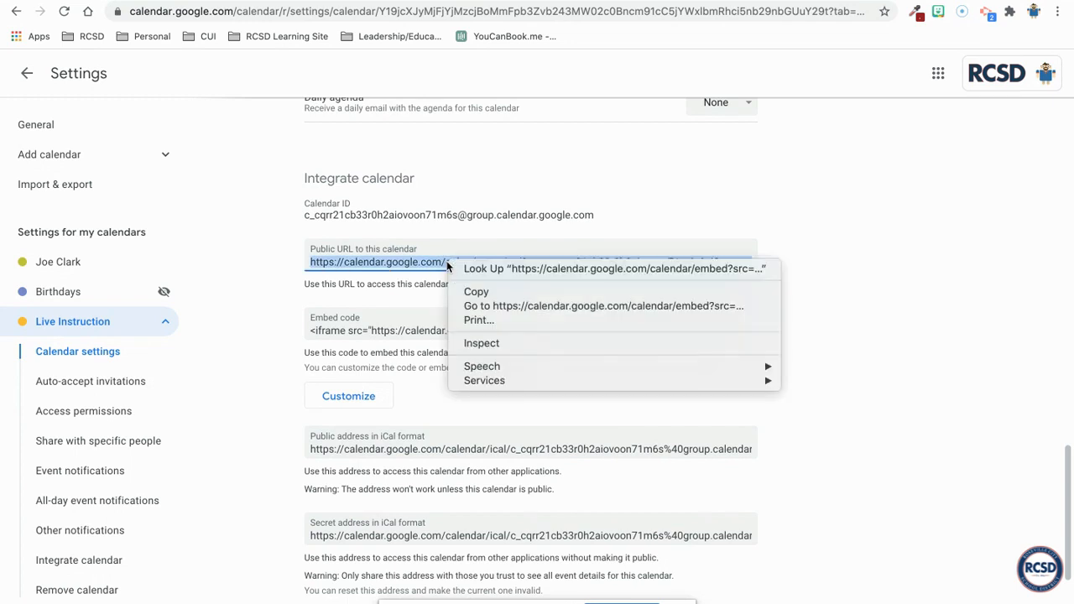
pyautogui.click(475, 294)
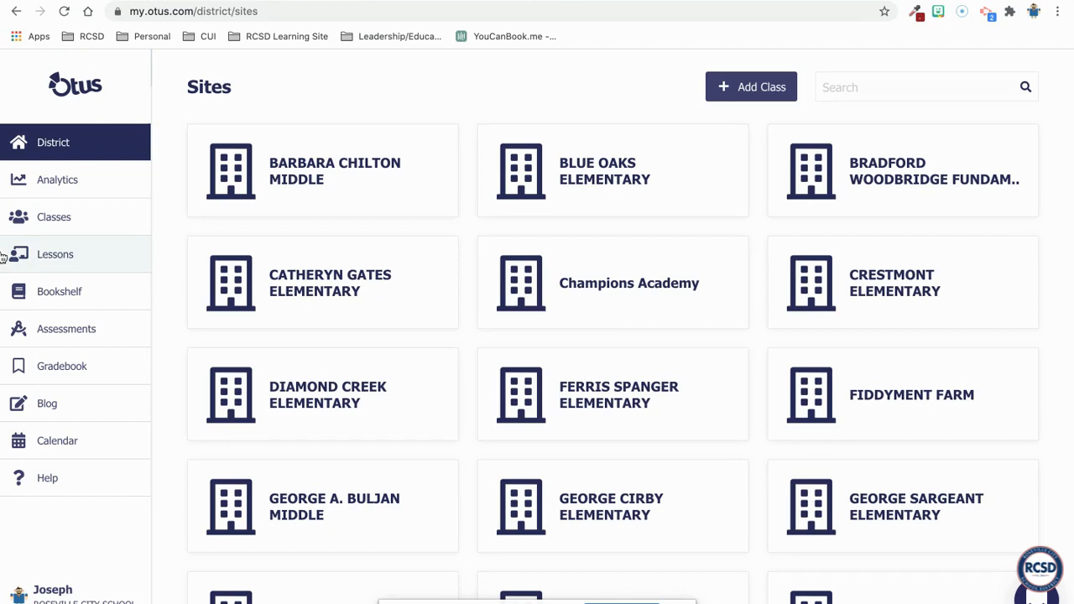
pyautogui.click(67, 292)
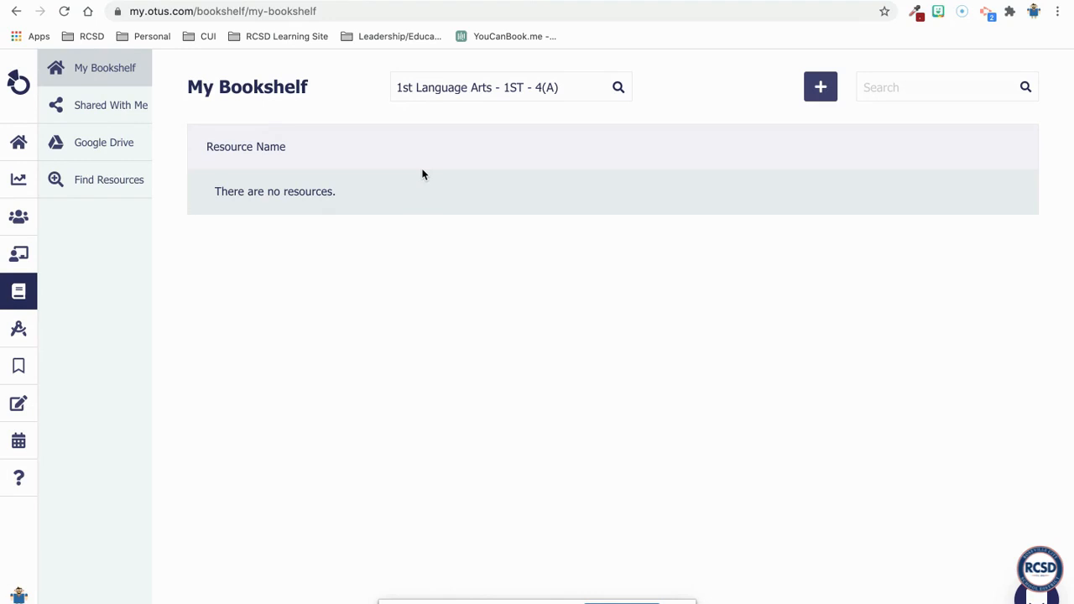
pyautogui.click(824, 87)
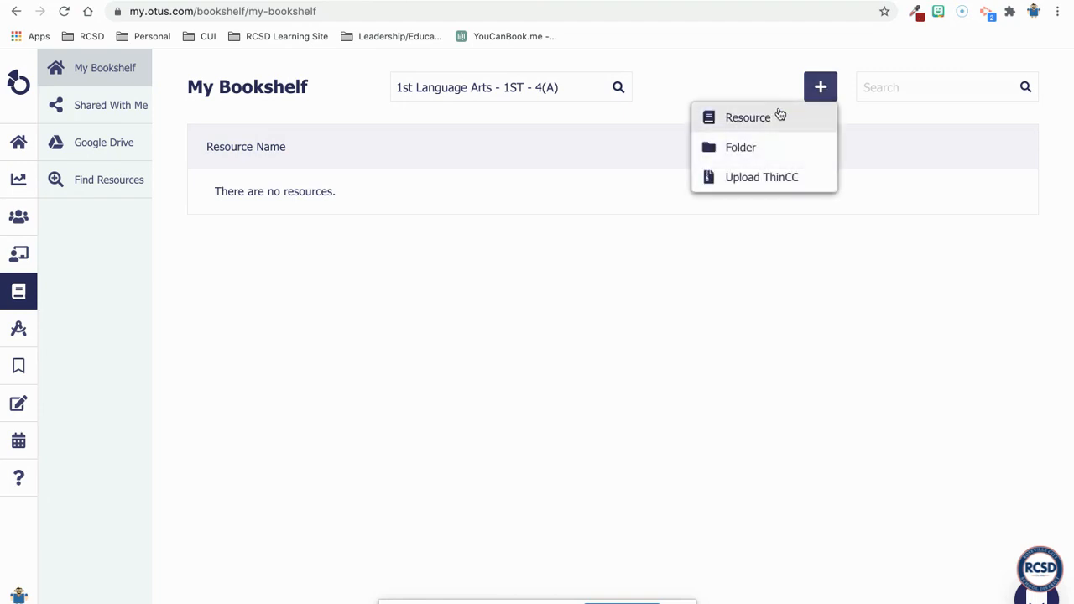
pyautogui.click(780, 117)
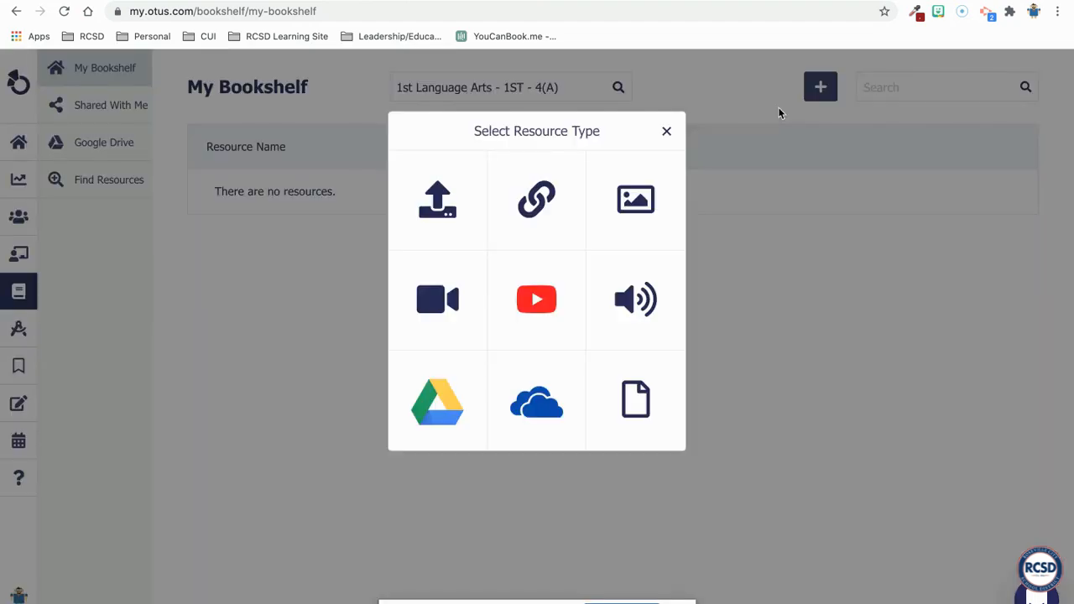
pyautogui.click(640, 396)
pyautogui.click(511, 225)
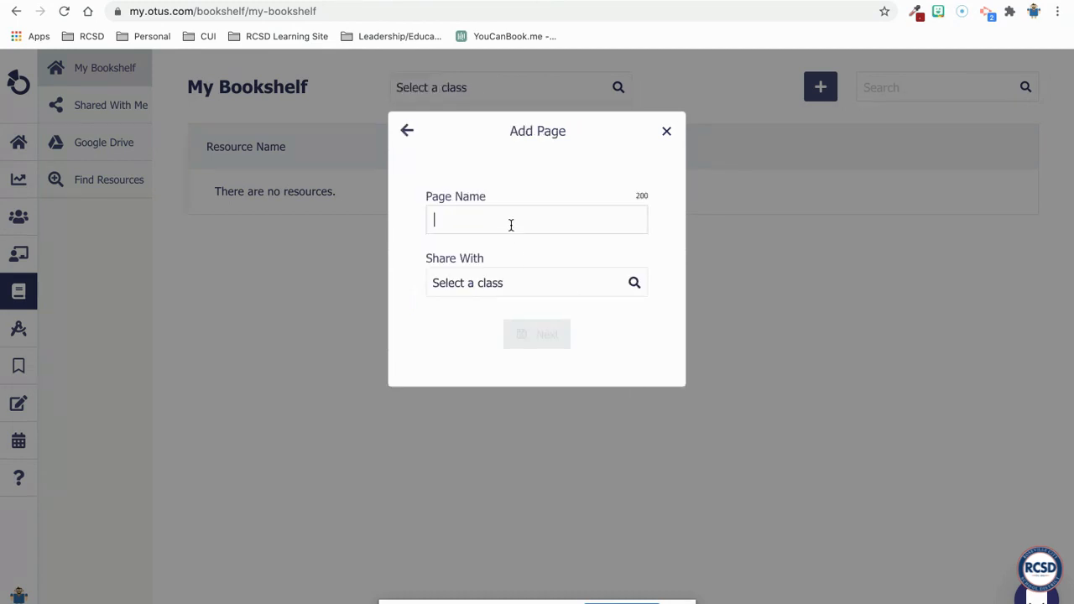
pyautogui.write('Live In')
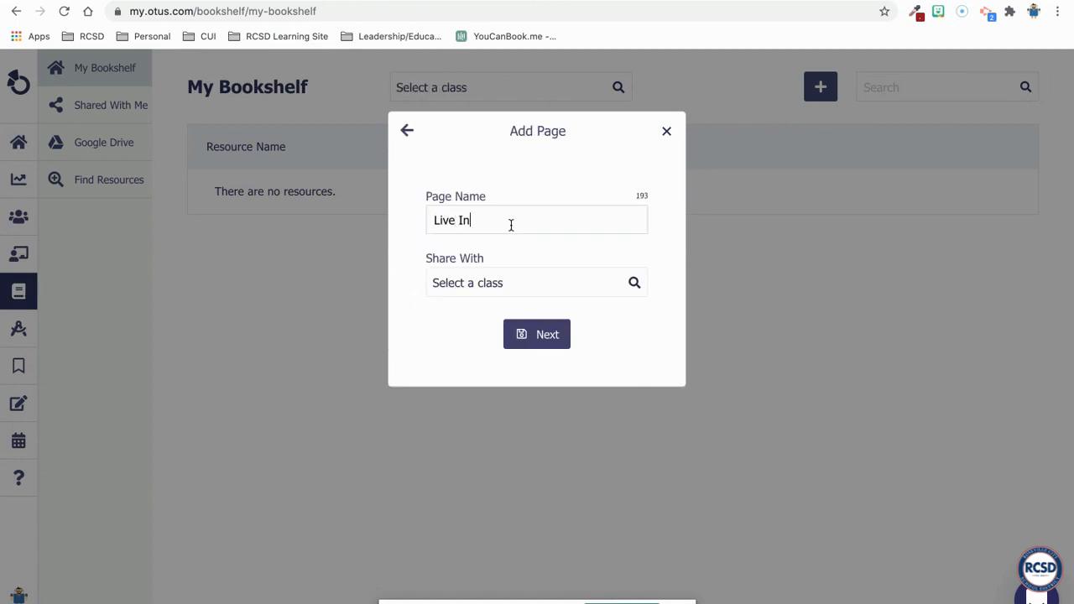
pyautogui.write('struction')
pyautogui.click(526, 287)
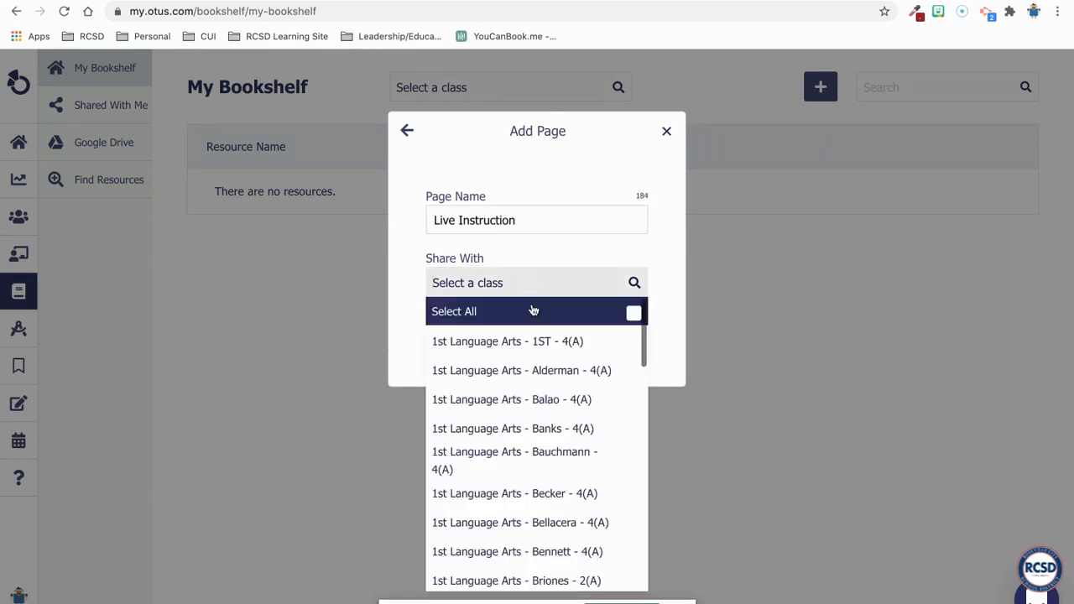
pyautogui.scroll(-3, 554, 403)
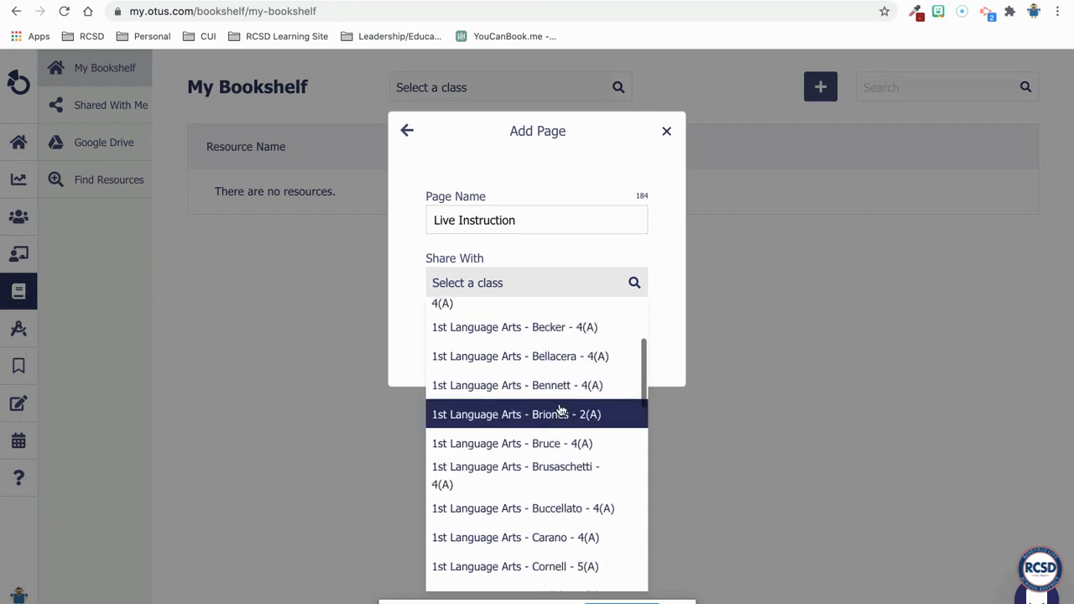
pyautogui.scroll(3, 558, 411)
pyautogui.click(756, 368)
# - Add a page resource named Live Instruction to the bookshelf without sharing it with a class, and proceed to its content editor
pyautogui.click(818, 86)
pyautogui.click(737, 122)
pyautogui.click(641, 425)
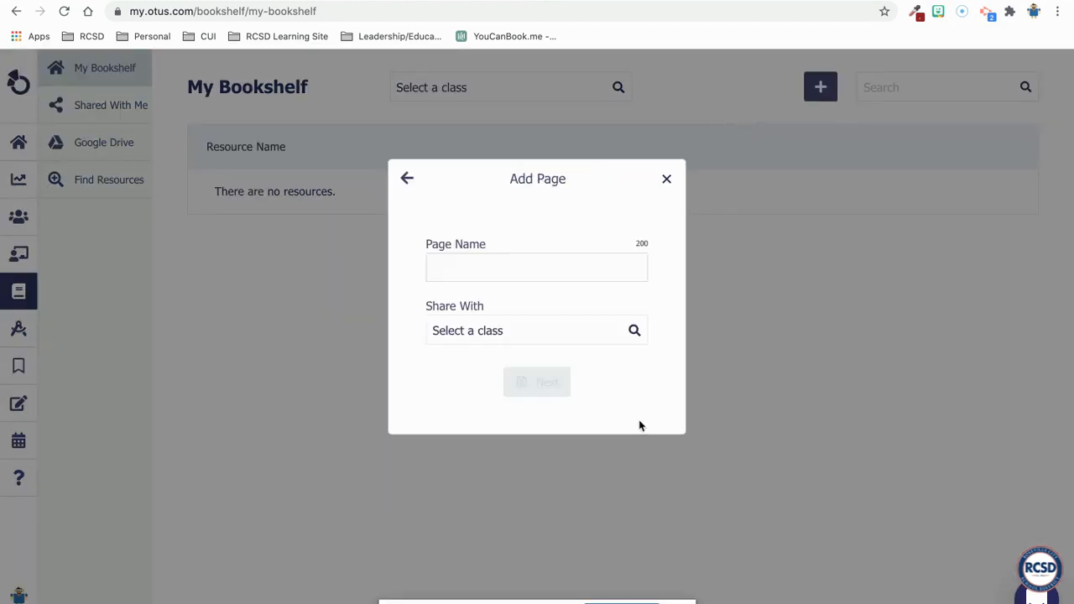
pyautogui.click(540, 269)
pyautogui.write('Live')
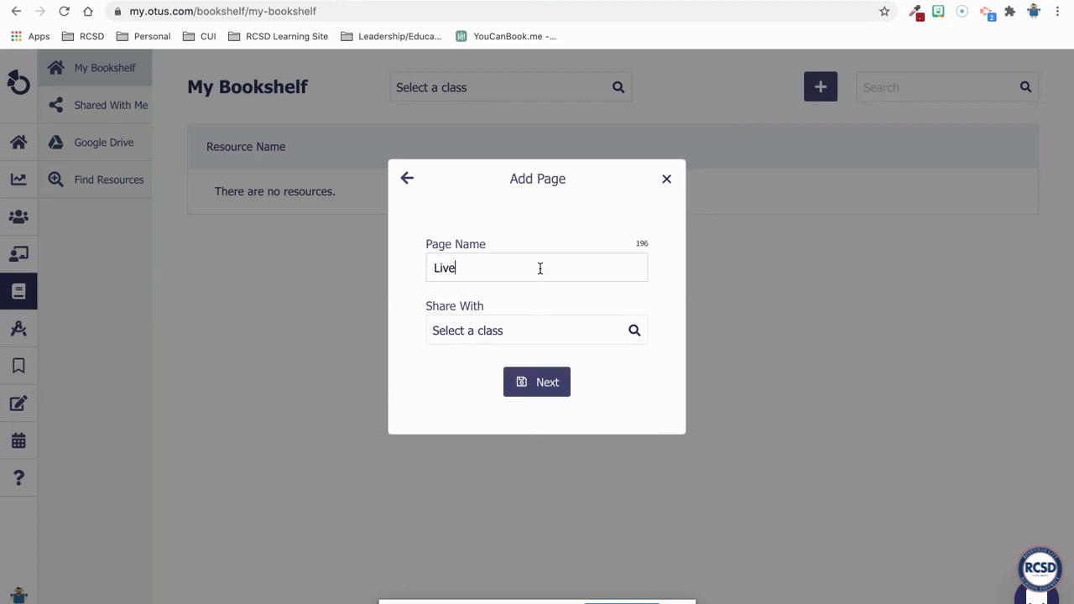
pyautogui.write(' Instruction')
pyautogui.click(542, 386)
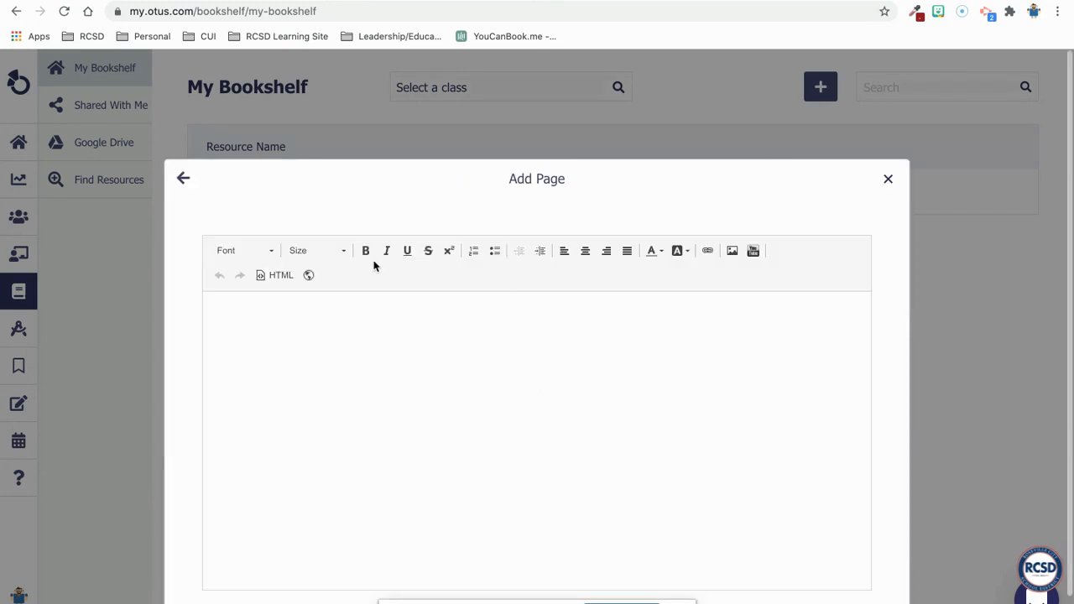
pyautogui.tripleClick(389, 178)
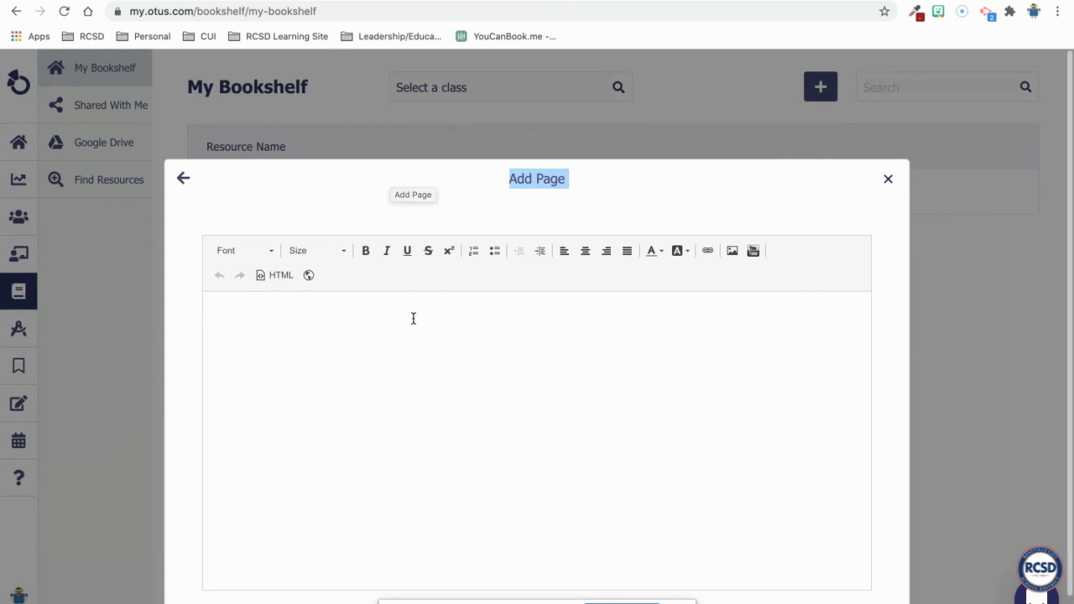
# - Embed the copied calendar URL in the page as an iframe with width 600, height 800 and the name Live Instruction
pyautogui.click(308, 275)
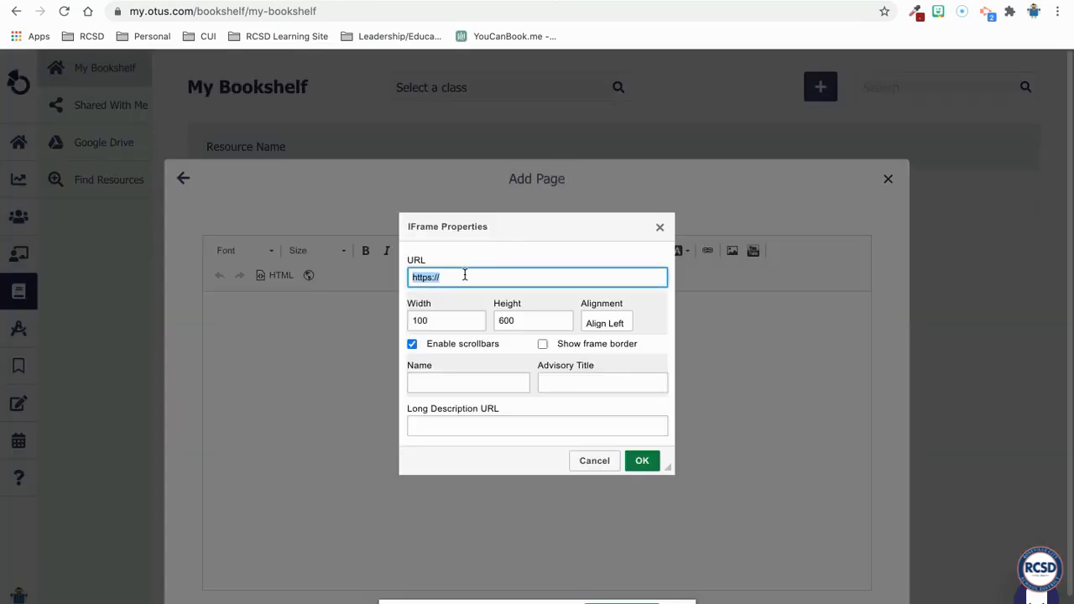
pyautogui.press('super+v')
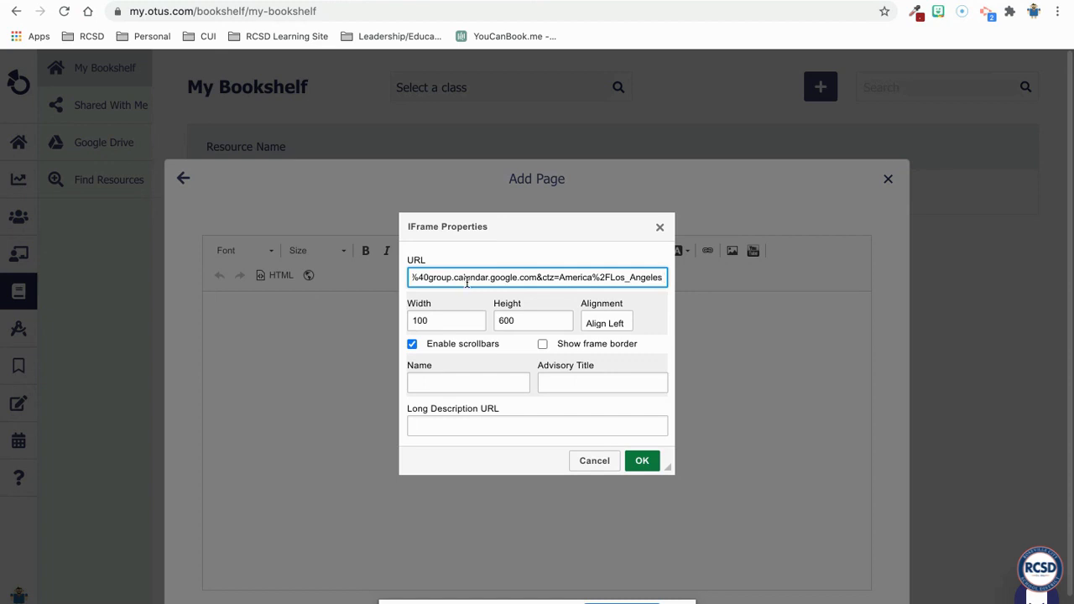
pyautogui.doubleClick(442, 322)
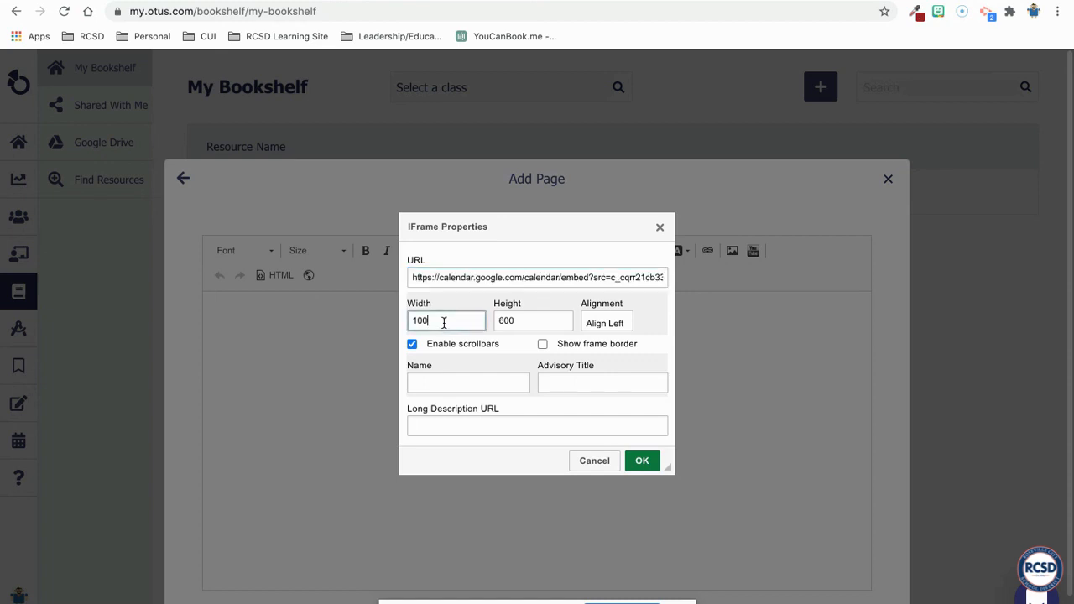
pyautogui.write('600')
pyautogui.doubleClick(527, 319)
pyautogui.write('8')
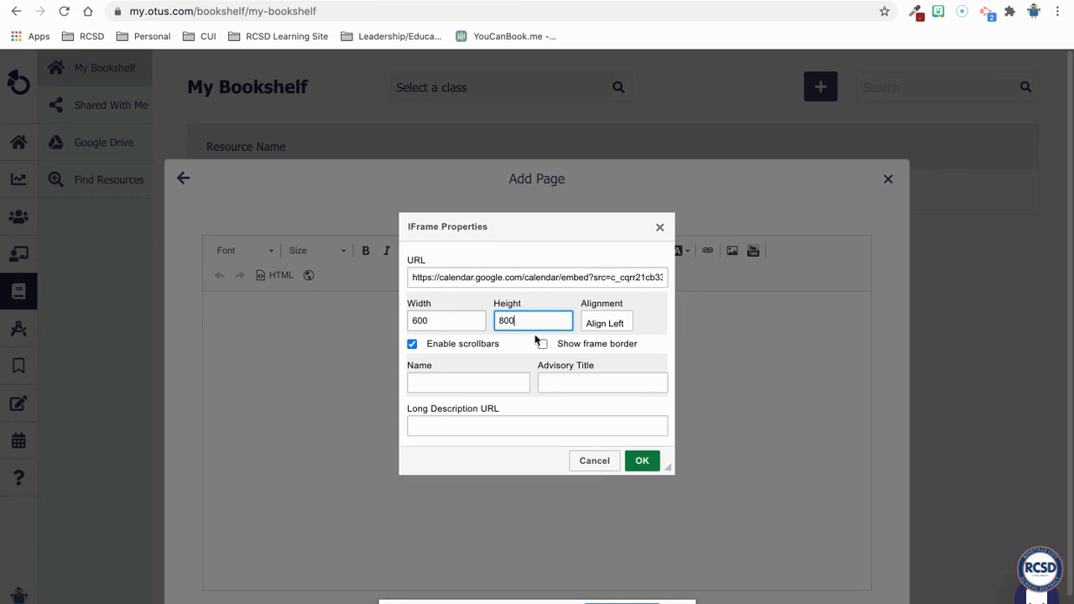
pyautogui.click(475, 381)
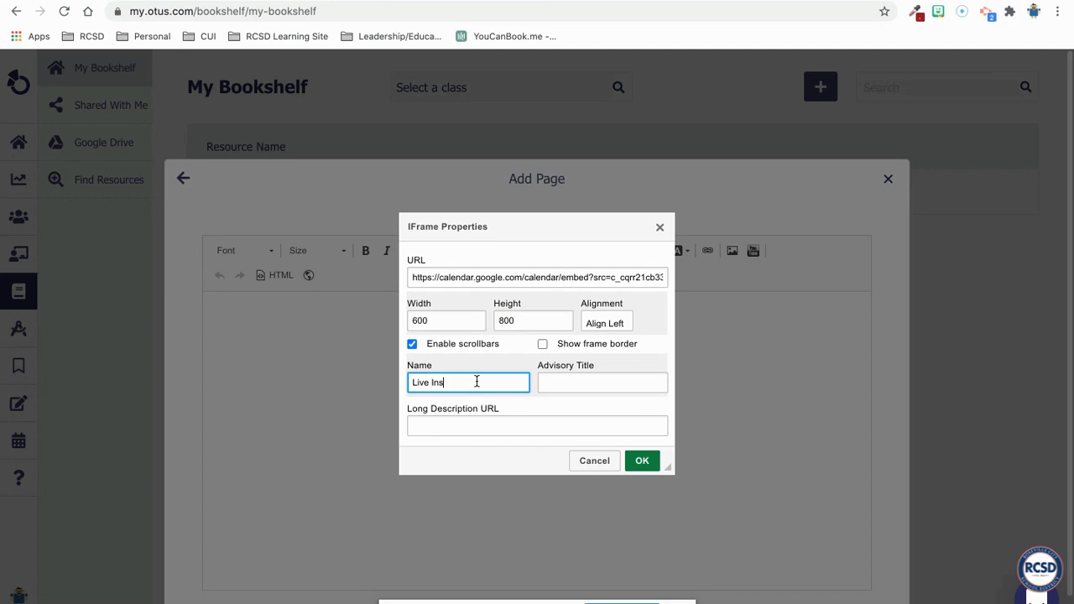
pyautogui.write('Live Instruction')
pyautogui.click(641, 461)
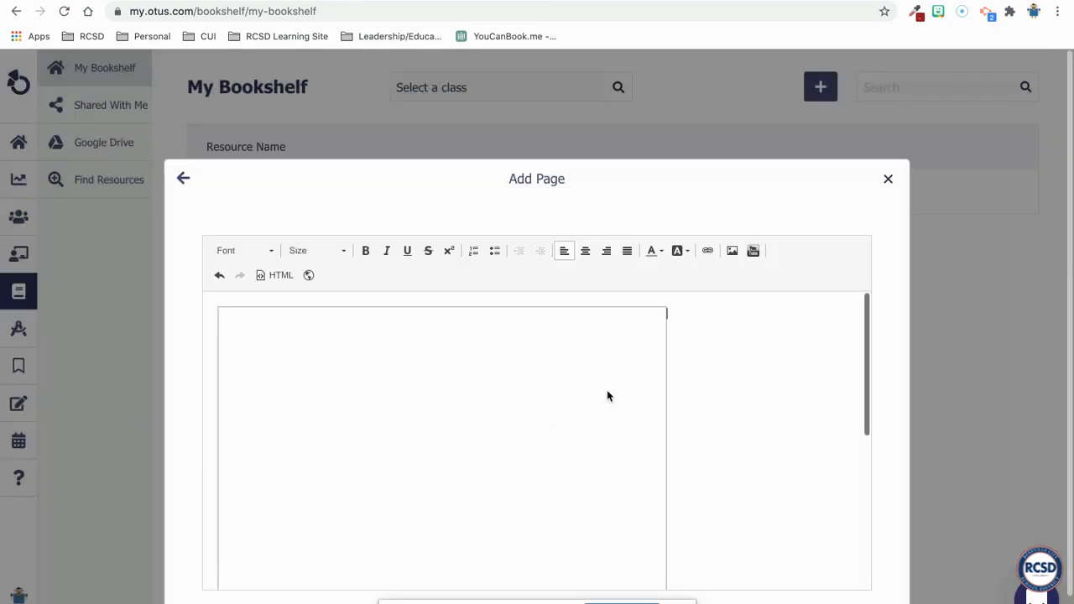
# - Save the Live Instruction page with its embedded iframe to the bookshelf
pyautogui.scroll(-2, 655, 395)
pyautogui.scroll(-4, 763, 448)
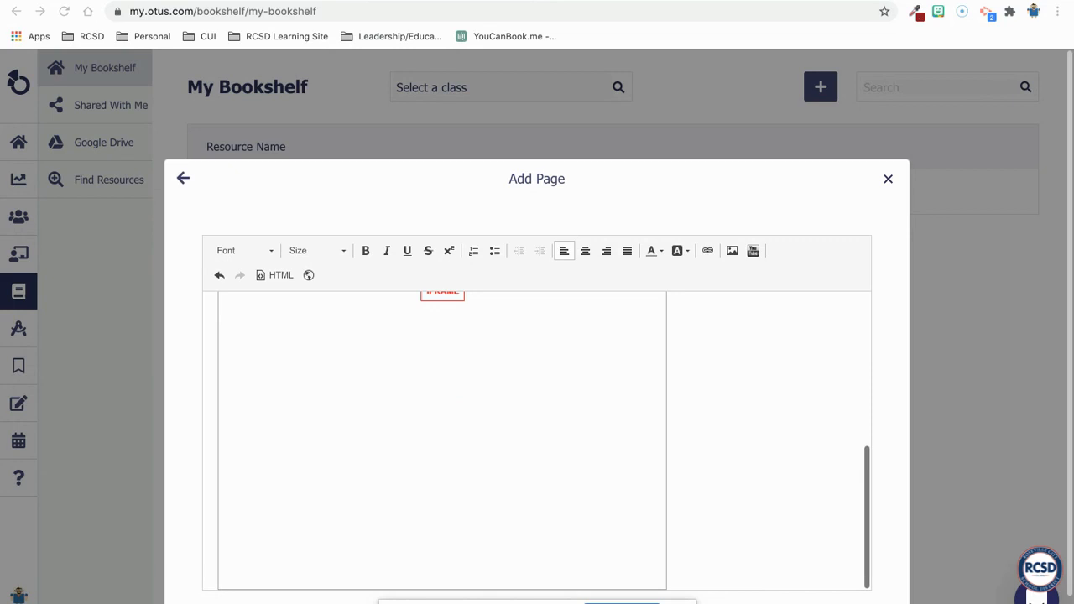
pyautogui.click(677, 603)
pyautogui.click(537, 603)
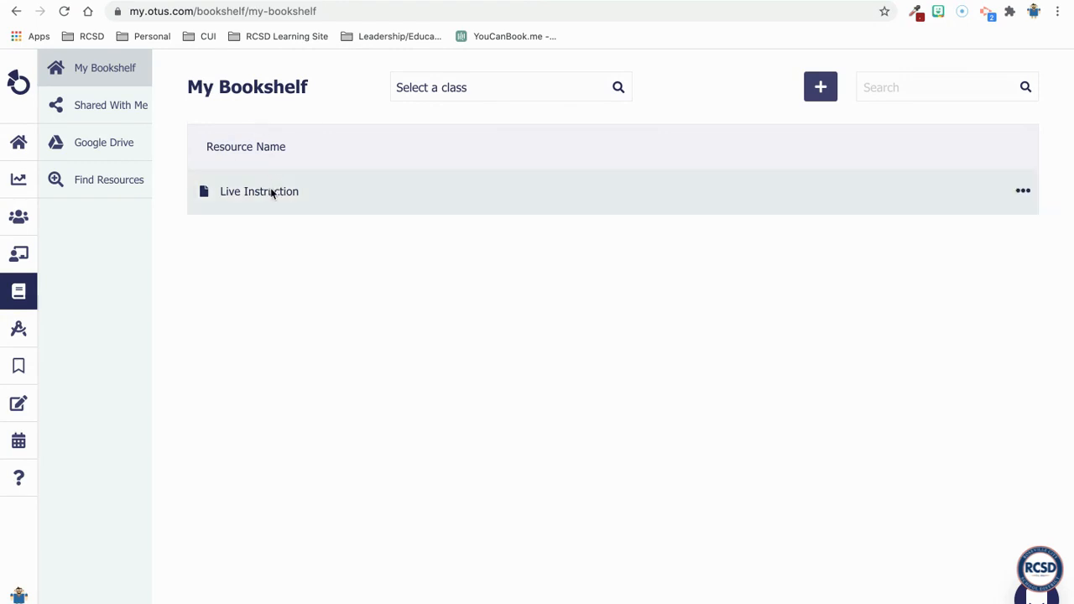
# - Open the Live Instruction page and compare its embedded calendar with the week view in Google Calendar
pyautogui.click(211, 191)
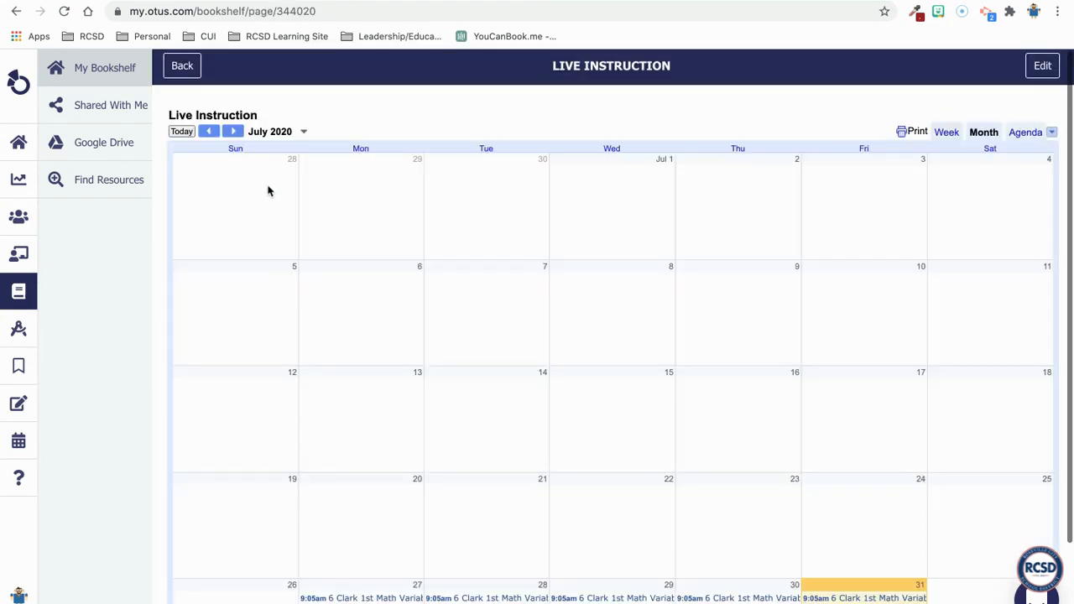
pyautogui.scroll(-1, 347, 234)
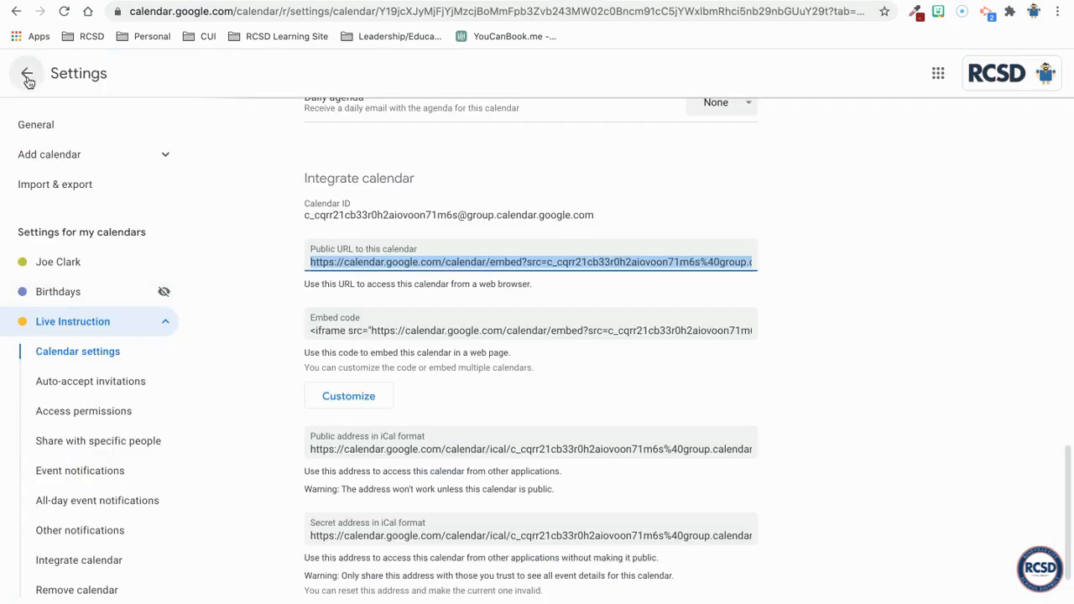
pyautogui.click(27, 73)
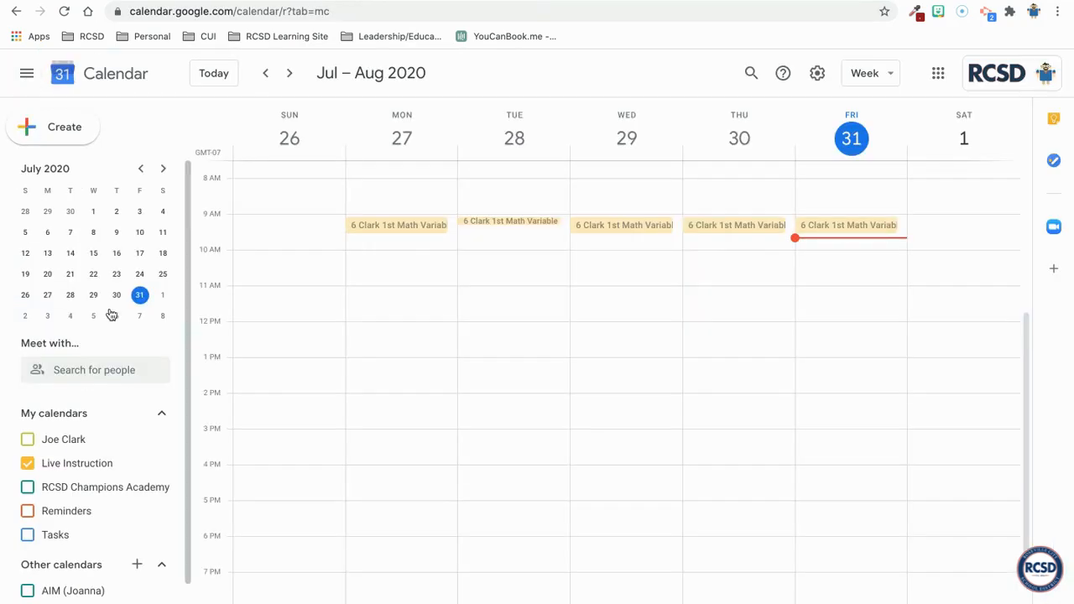
pyautogui.click(454, 1)
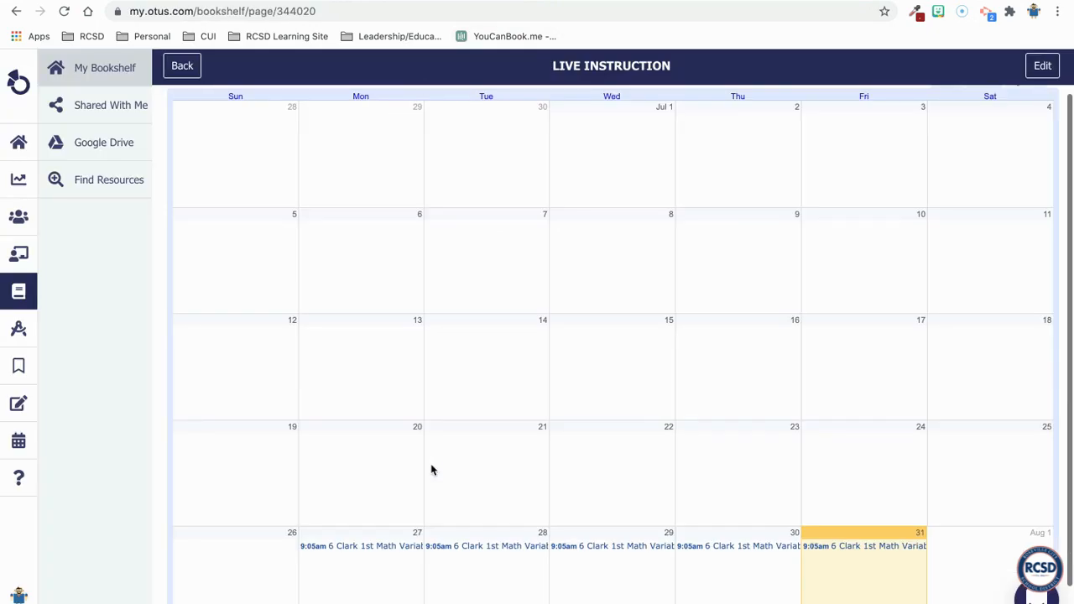
# - View the full details of the July 27 math event from the embedded calendar and return to Otus
pyautogui.scroll(-1, 437, 466)
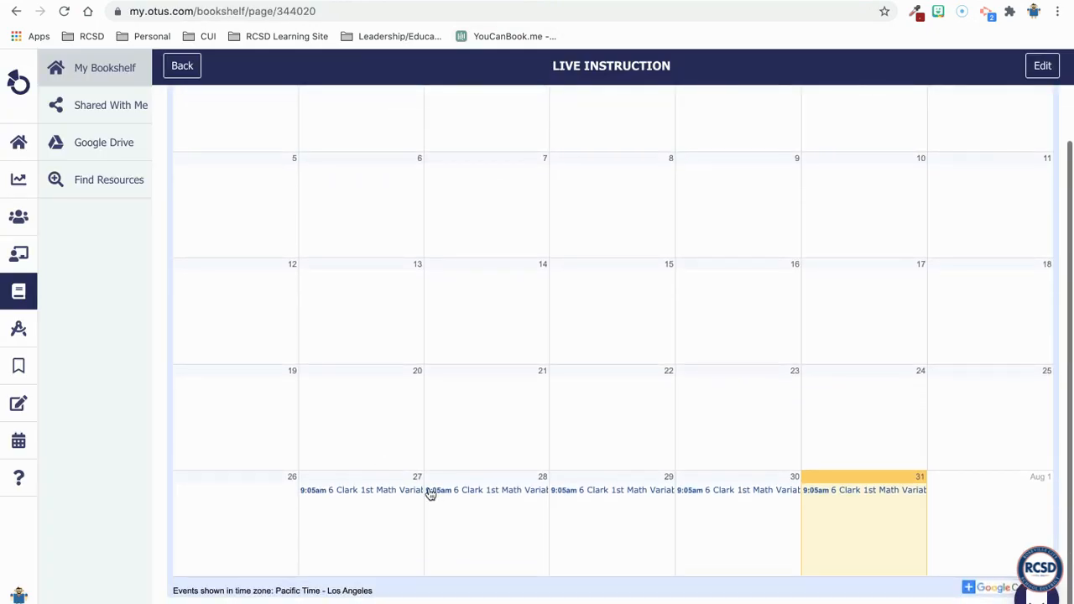
pyautogui.click(396, 492)
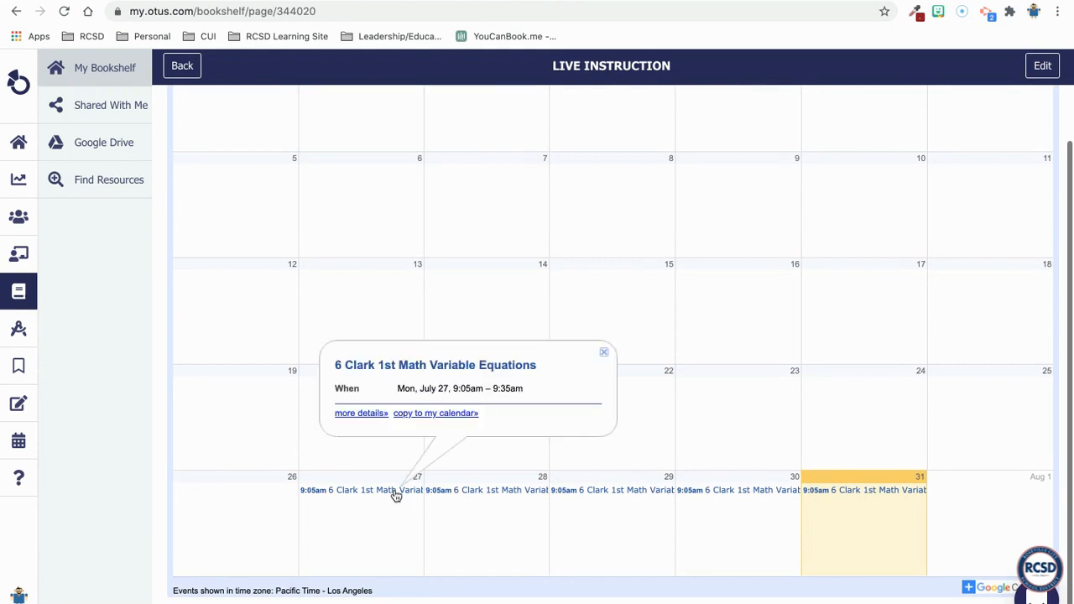
pyautogui.click(377, 415)
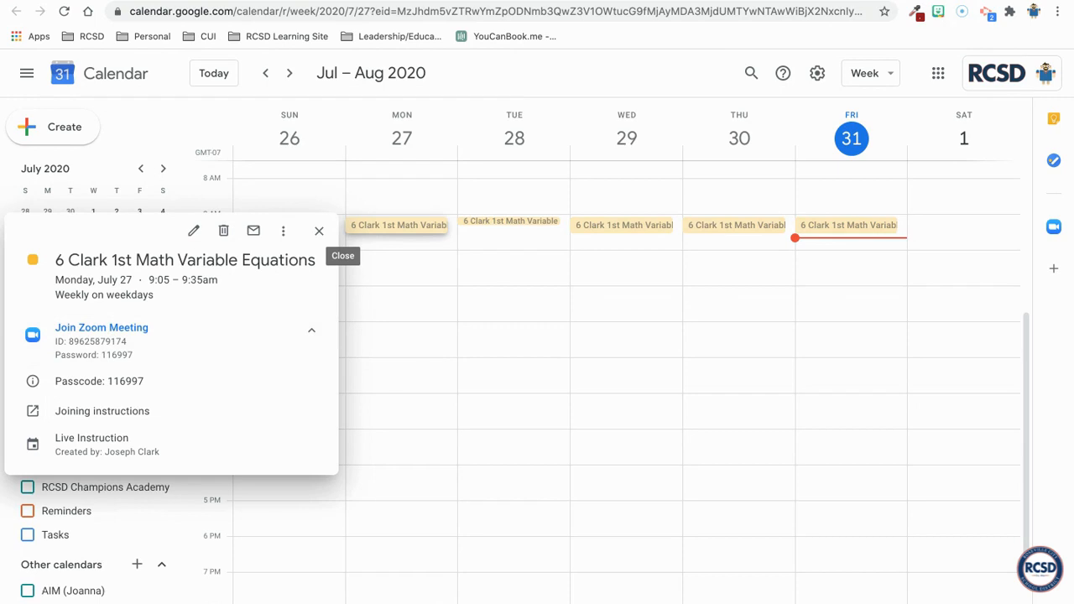
pyautogui.click(469, 1)
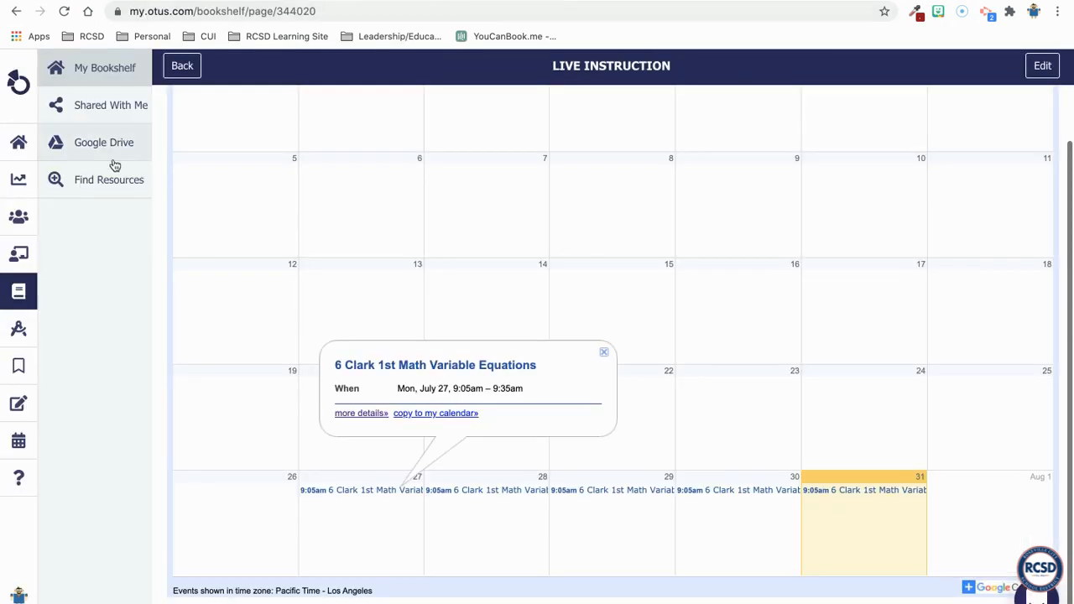
# - Start a post titled Live Instruction on the class board of 1st Language Arts - 1ST - 4(A)
pyautogui.moveTo(40, 264)
pyautogui.click(48, 292)
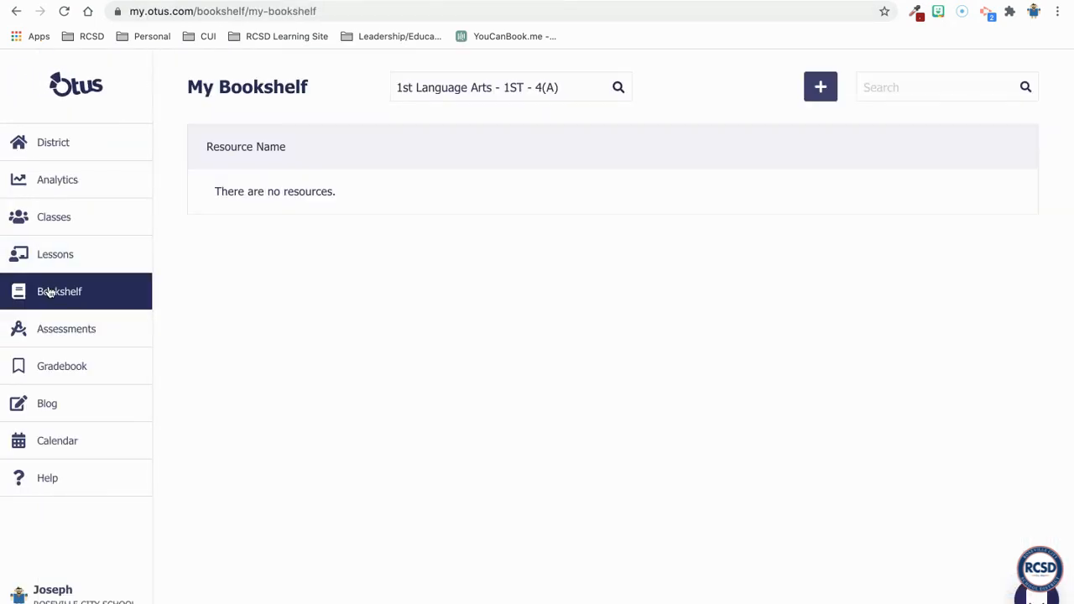
pyautogui.click(71, 222)
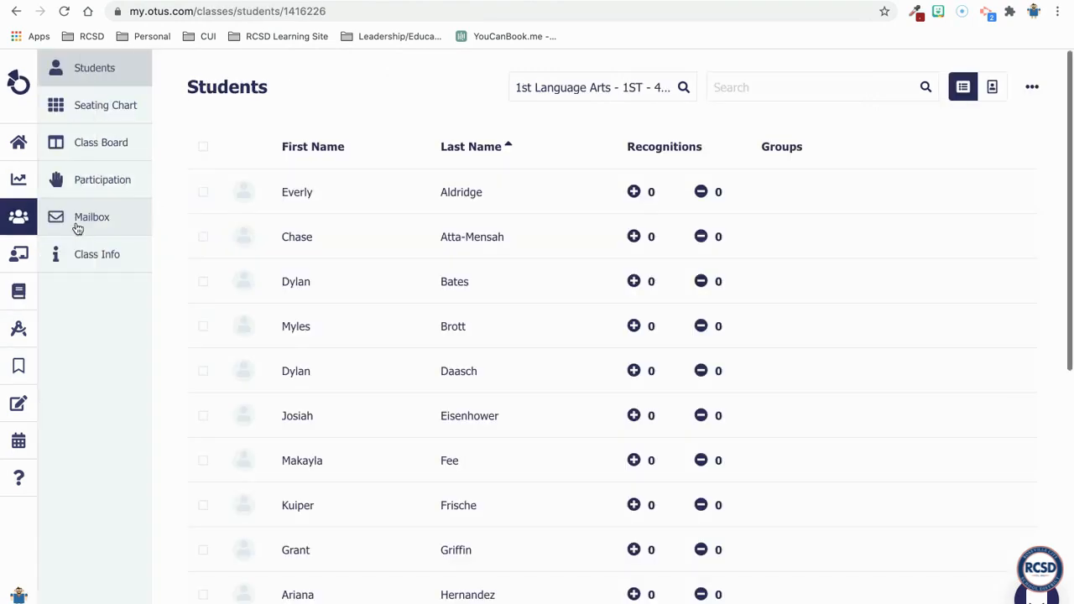
pyautogui.click(96, 140)
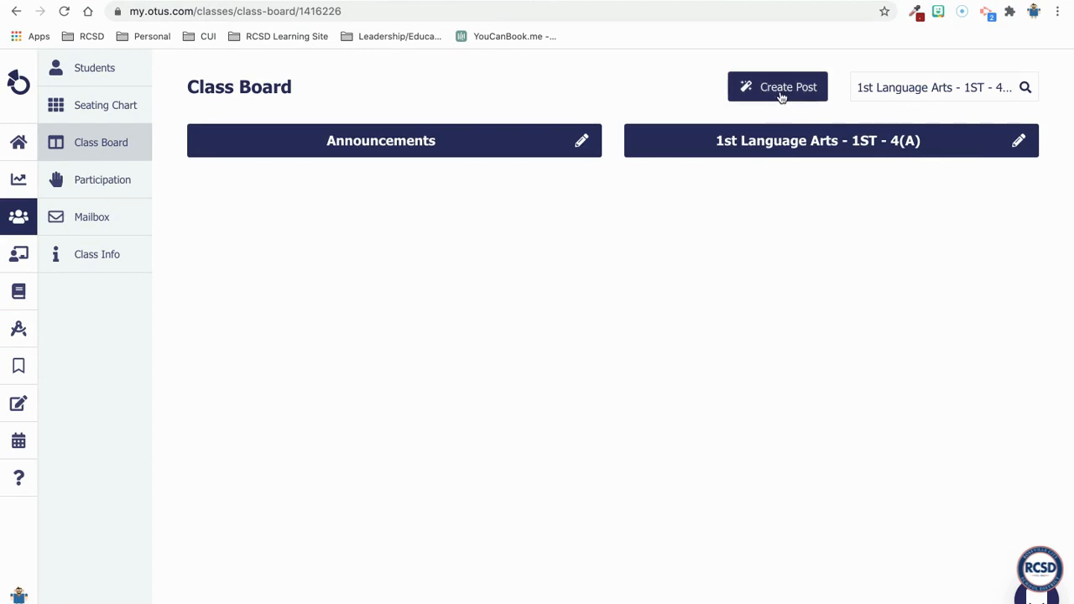
pyautogui.click(781, 89)
pyautogui.click(493, 232)
pyautogui.write('Live Instruction')
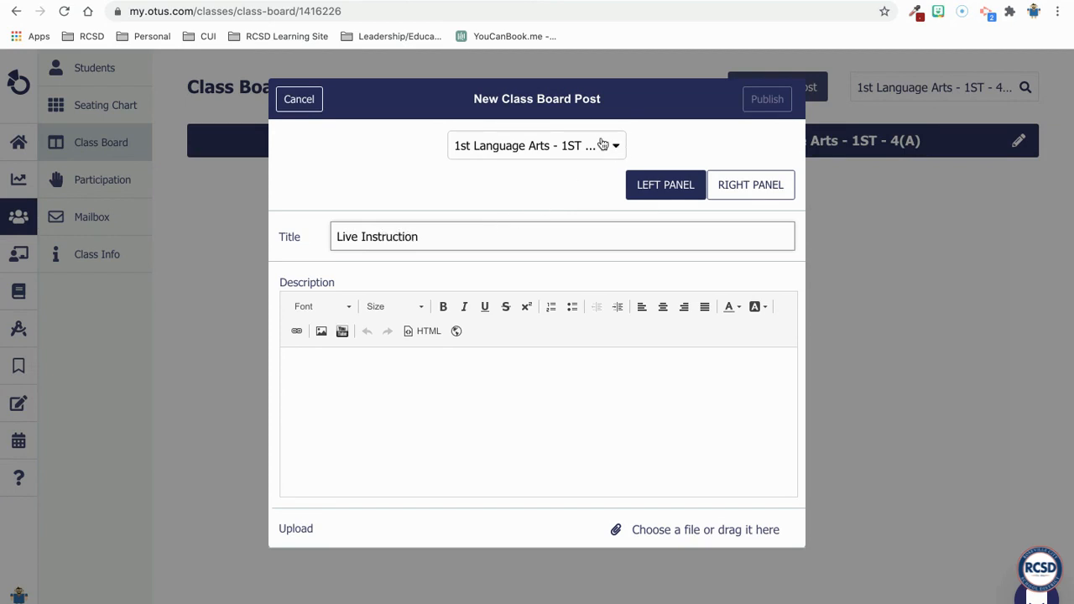
# - Embed the copied calendar URL in the post description as a 600-wide, 800-high iframe named Live Instruction, and publish the post
pyautogui.click(456, 331)
pyautogui.press('super+v')
pyautogui.doubleClick(452, 321)
pyautogui.write('600')
pyautogui.doubleClick(515, 321)
pyautogui.write('800')
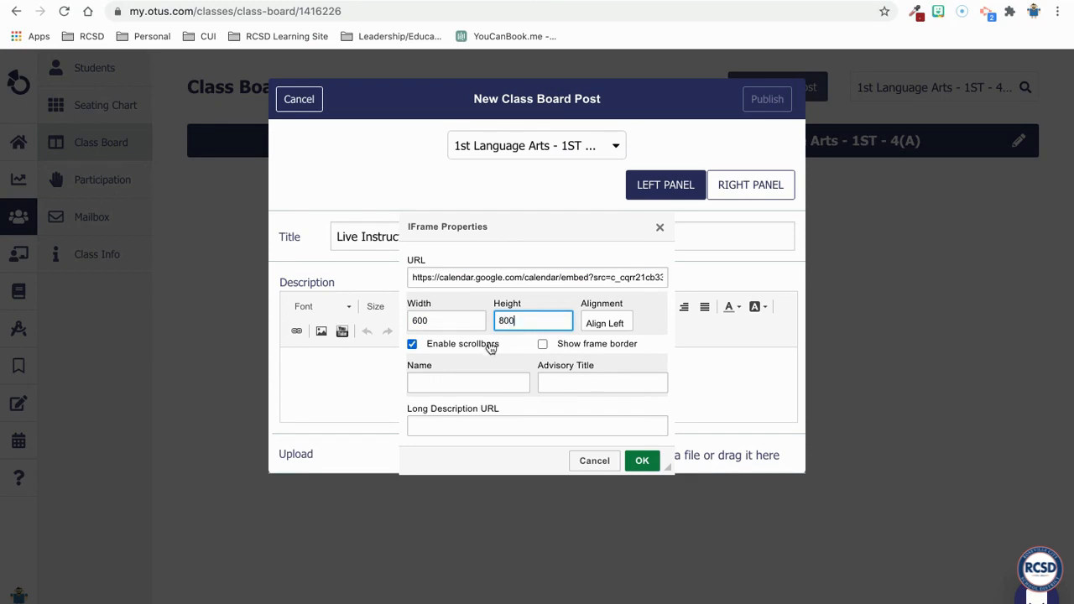
pyautogui.click(464, 383)
pyautogui.write('Live Instruction')
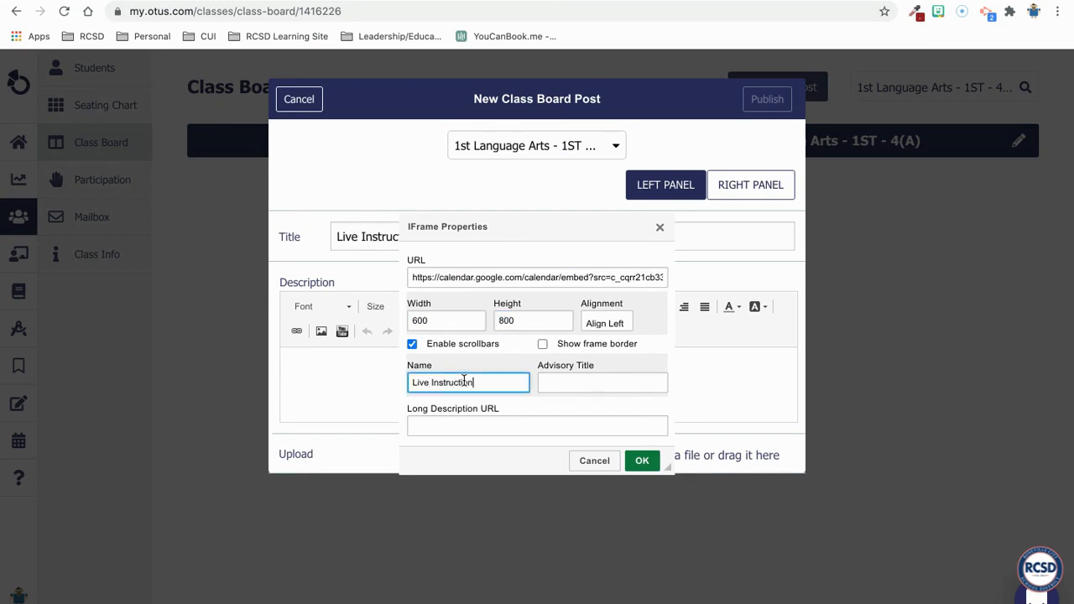
pyautogui.click(642, 461)
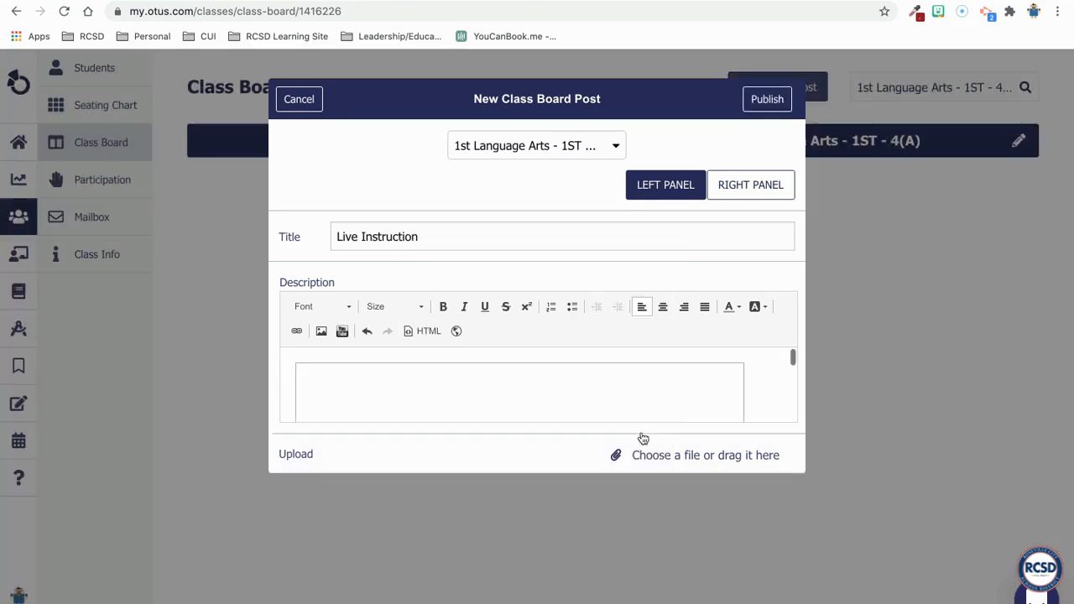
pyautogui.click(769, 100)
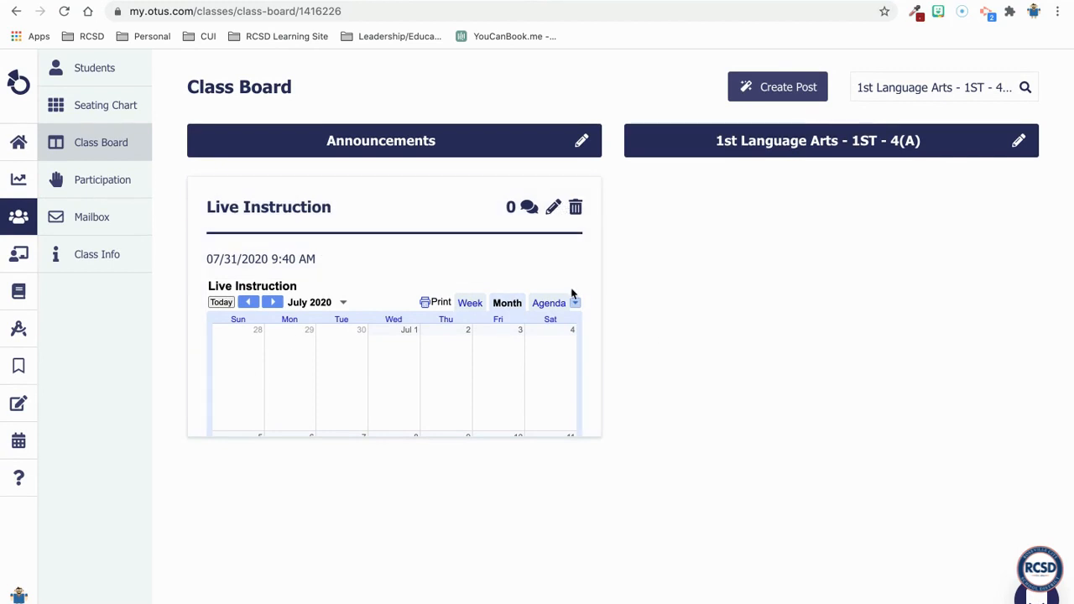
# - Edit the Live Instruction post to reduce the embedded calendar iframe's height, and publish the change
pyautogui.click(554, 208)
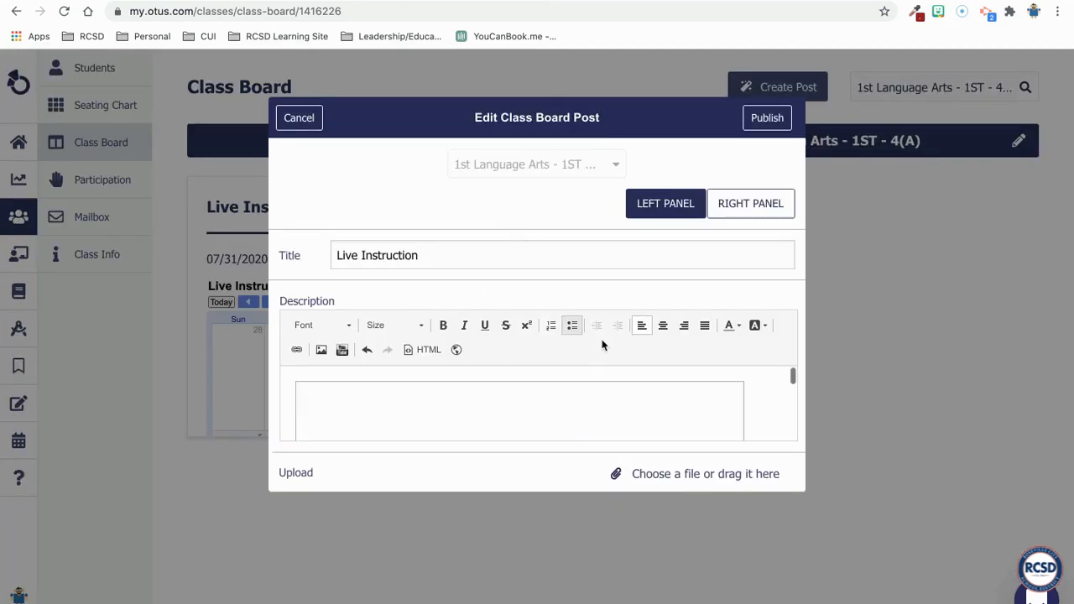
pyautogui.click(572, 423)
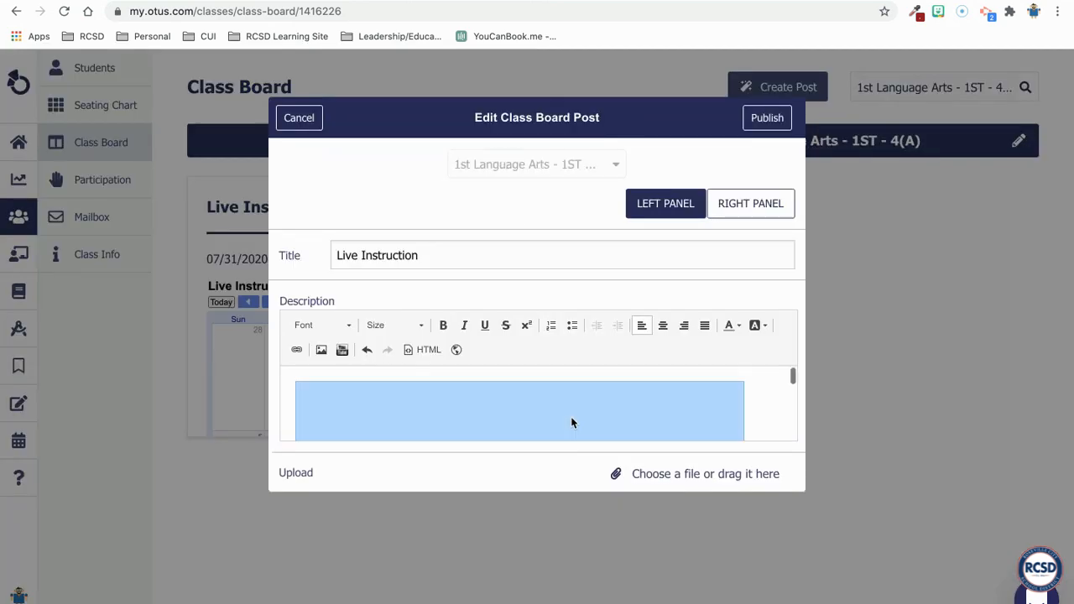
pyautogui.click(456, 350)
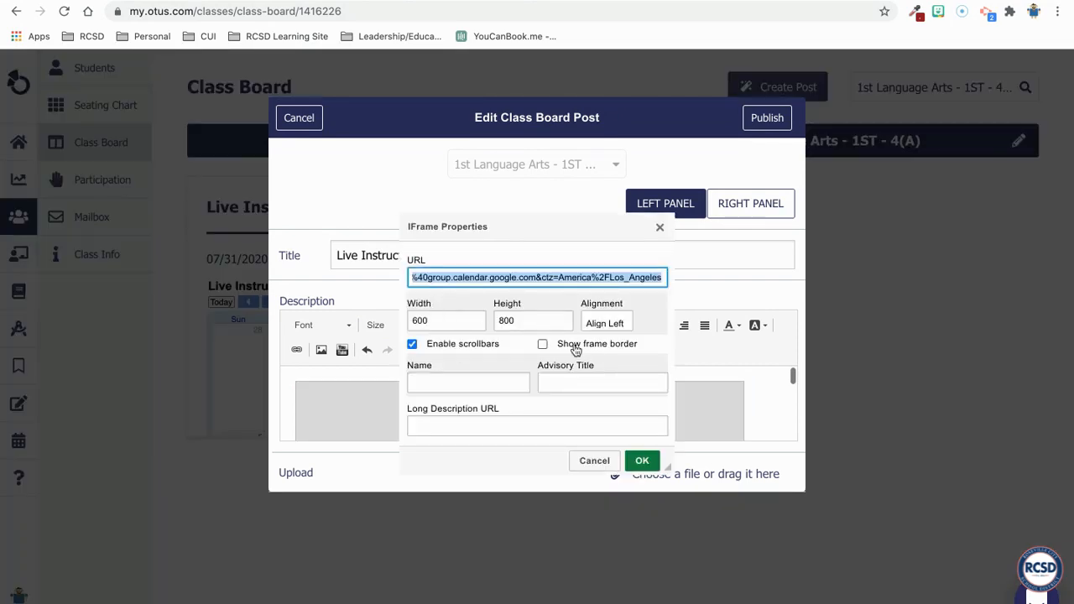
pyautogui.doubleClick(528, 319)
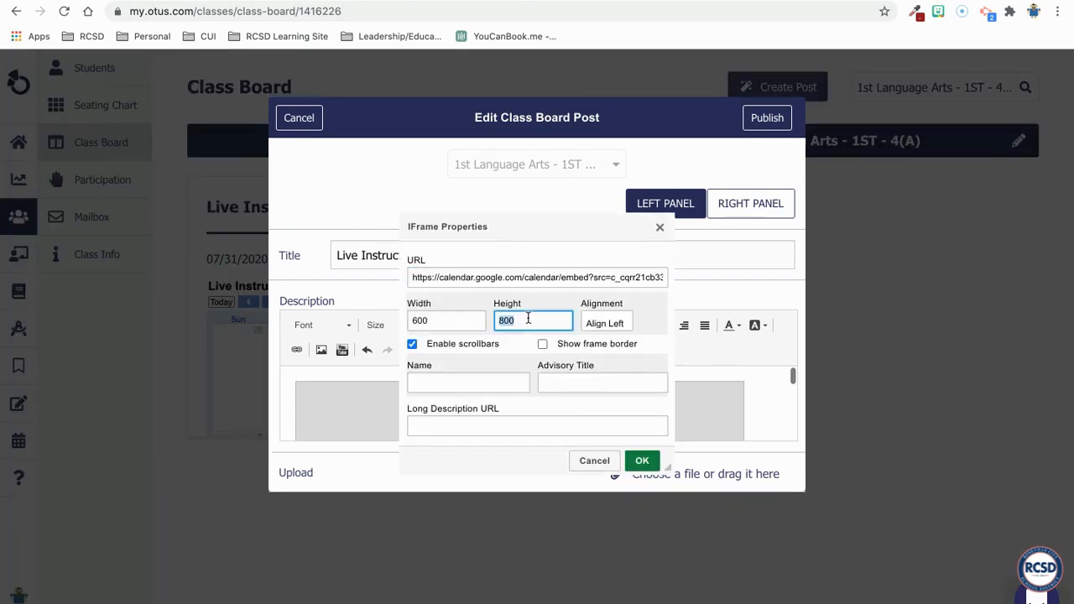
pyautogui.click(642, 461)
pyautogui.click(765, 116)
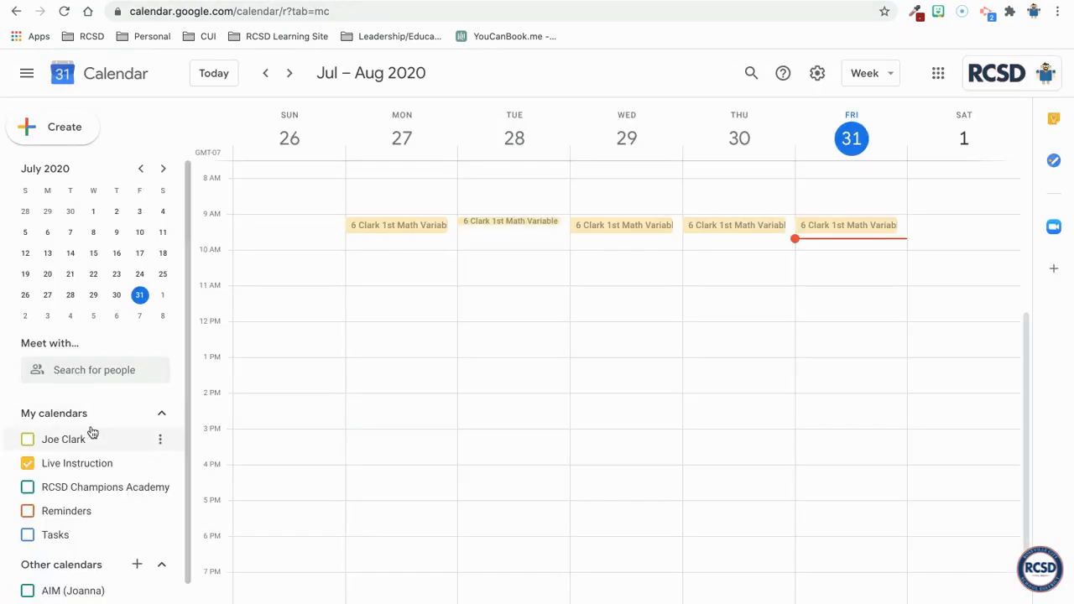
# - In Google Calendar, open the Live Instruction calendar's settings, review its access permissions, and return to the Otus class board
pyautogui.click(160, 463)
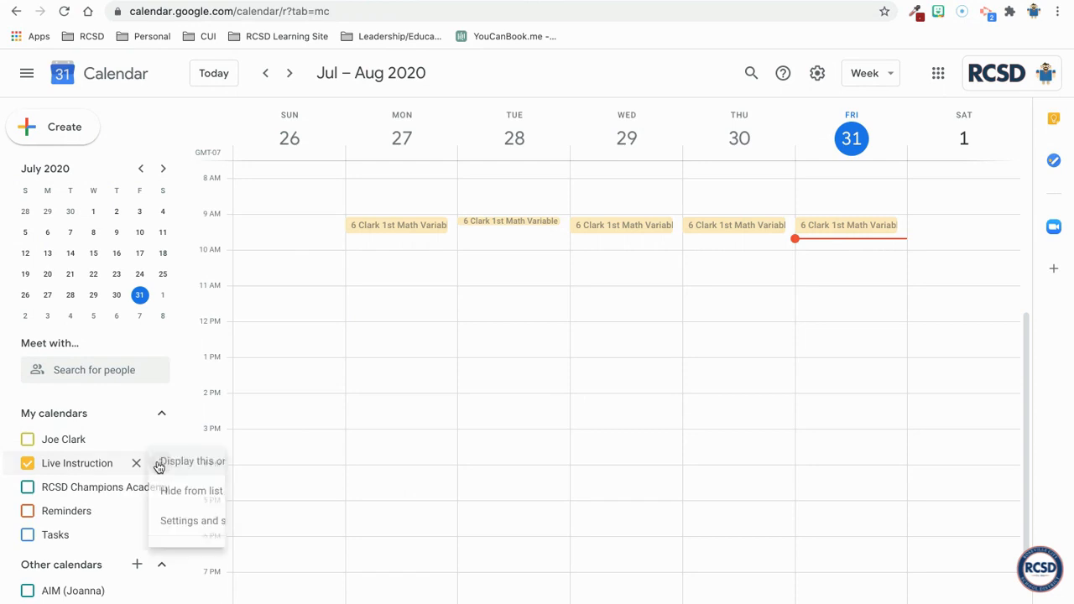
pyautogui.click(187, 509)
pyautogui.scroll(-10, 383, 391)
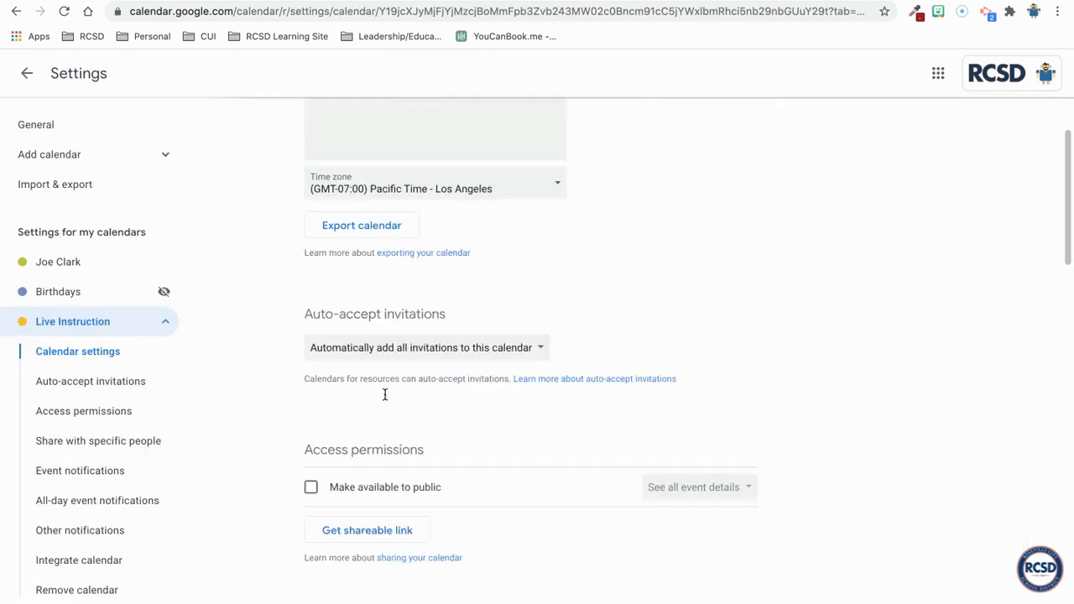
pyautogui.scroll(-1, 384, 395)
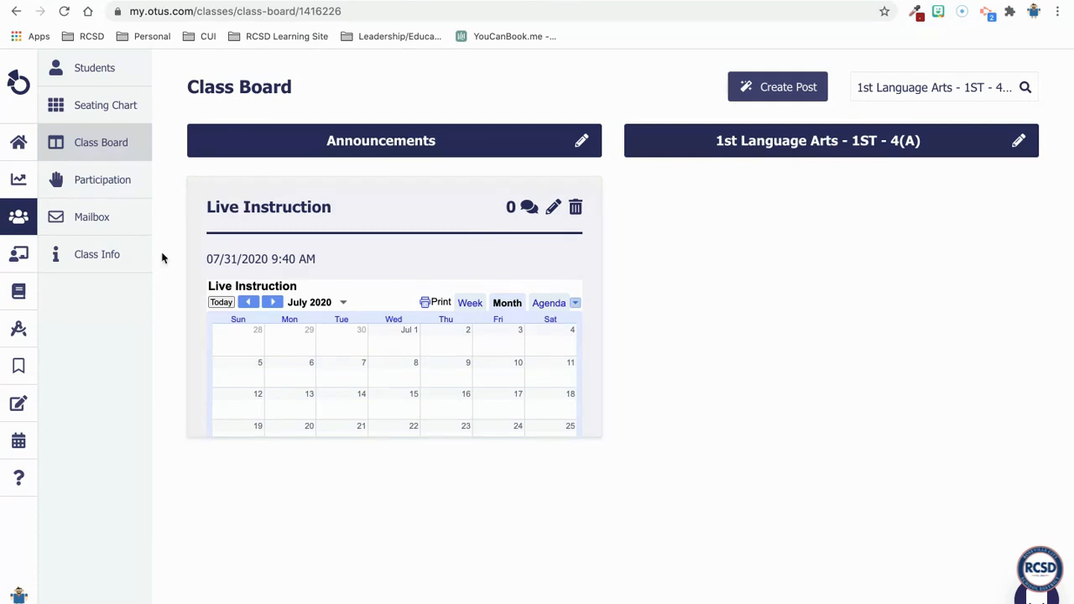
pyautogui.moveTo(46, 270)
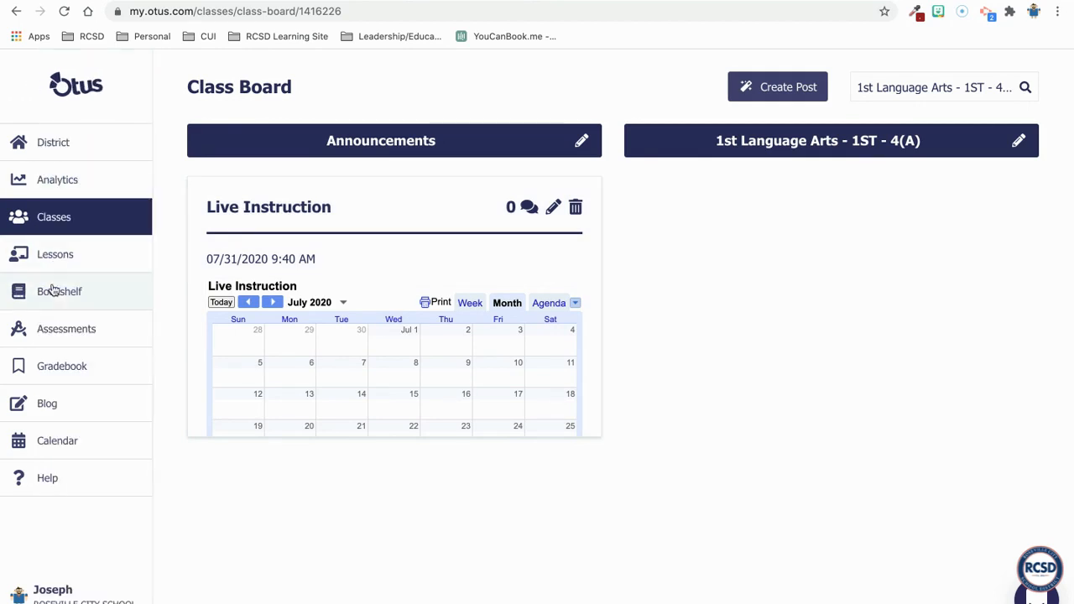